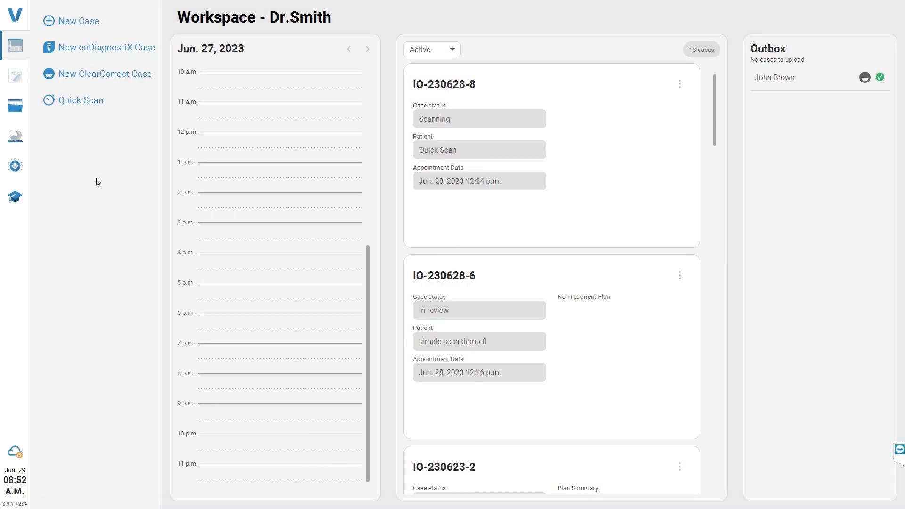
Step: Start a new case with Lower Pre-Preparation selected as its additional scan
{"action": "left_click", "coordinate": [134, 21]}
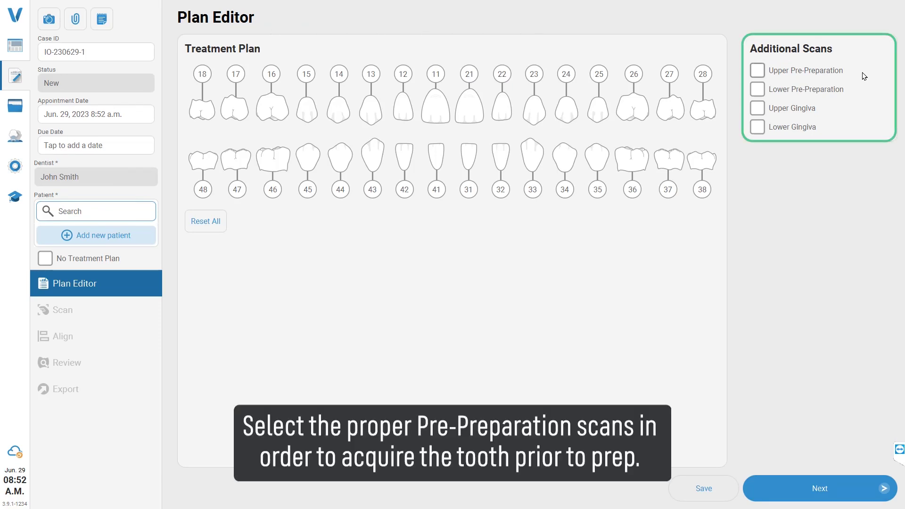
{"action": "left_click", "coordinate": [758, 71]}
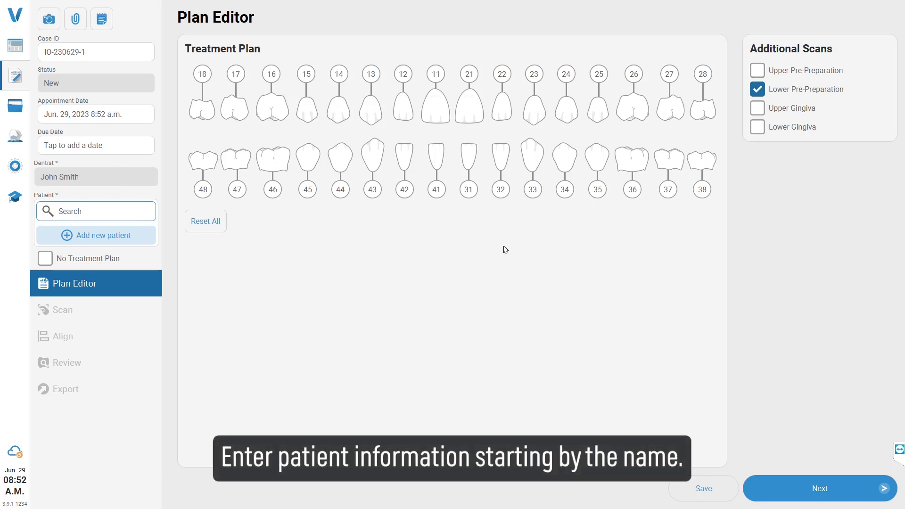
{"action": "left_click", "coordinate": [95, 207]}
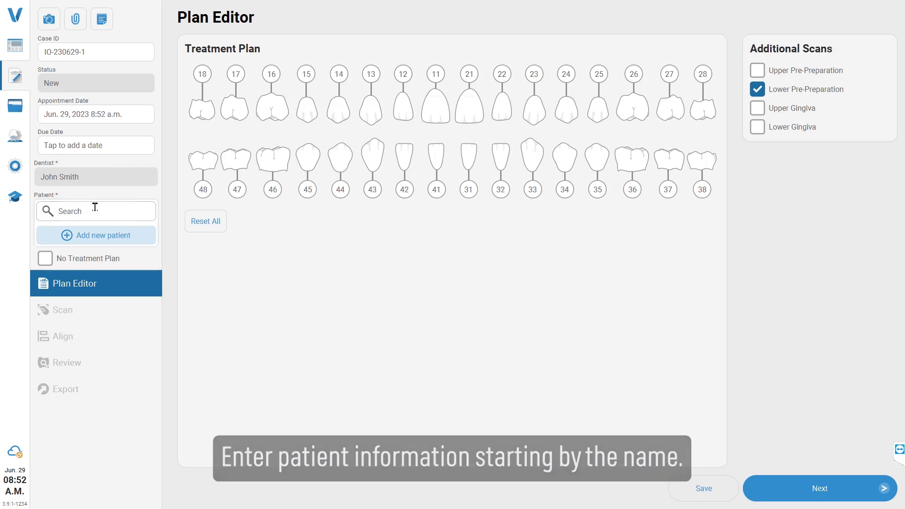
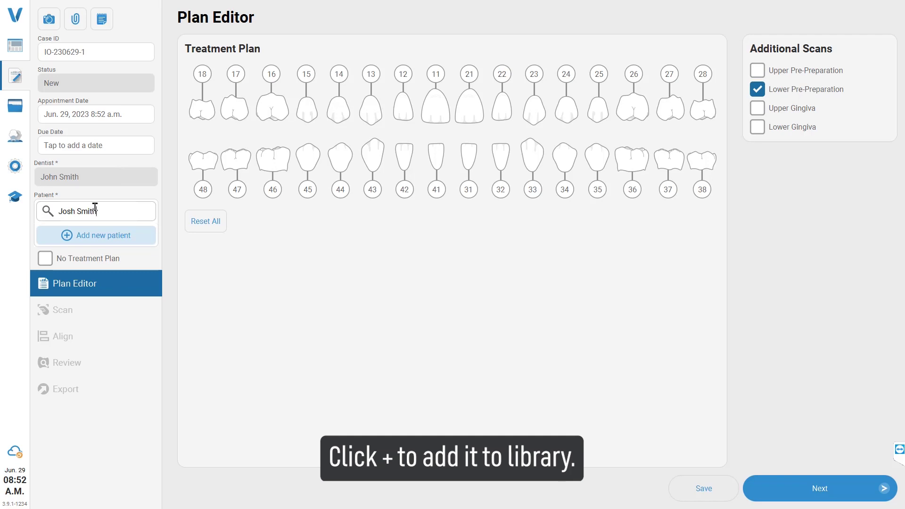
Step: Enter the patient's name and add them as a new male patient
{"action": "left_click", "coordinate": [112, 233]}
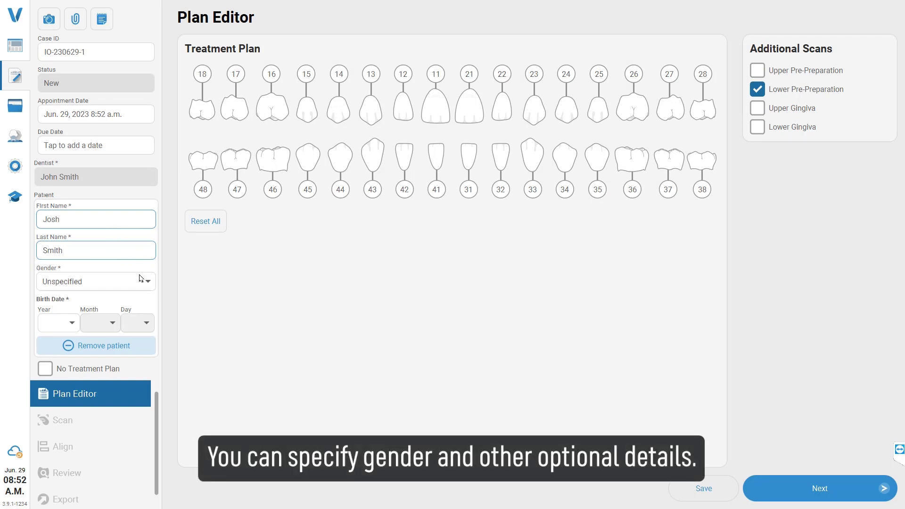
{"action": "left_click", "coordinate": [140, 279]}
{"action": "left_click", "coordinate": [137, 301]}
{"action": "left_click", "coordinate": [70, 324]}
{"action": "scroll", "coordinate": [65, 292], "scroll_direction": "down", "scroll_amount": 9}
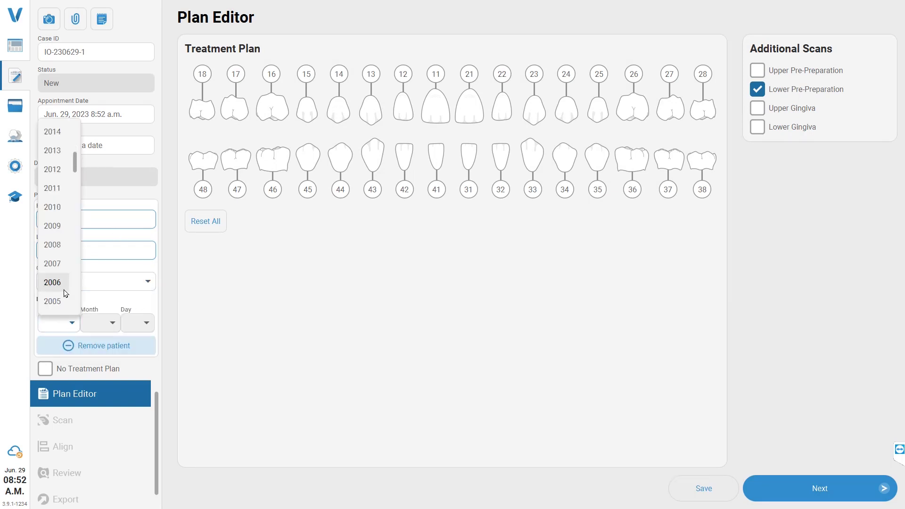
{"action": "left_click", "coordinate": [65, 289]}
{"action": "left_click", "coordinate": [101, 322]}
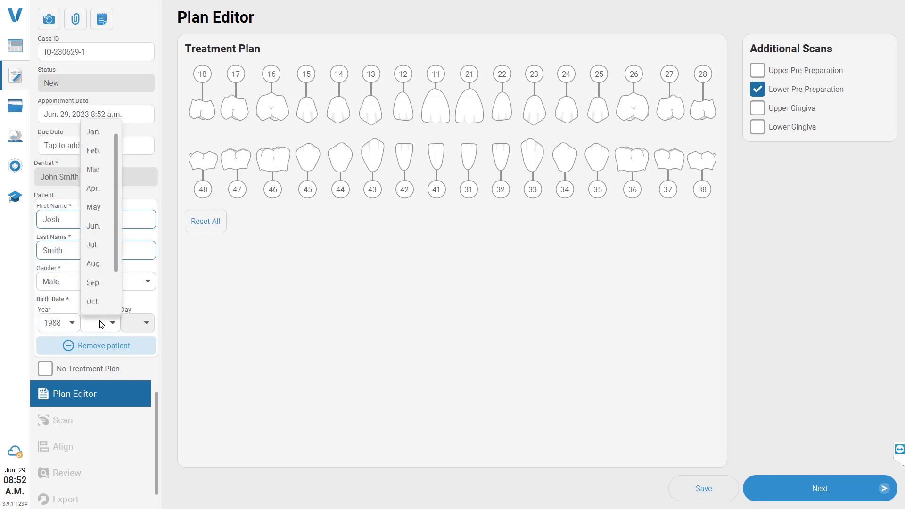
{"action": "left_click", "coordinate": [101, 285]}
{"action": "left_click", "coordinate": [141, 323]}
{"action": "left_click", "coordinate": [140, 242]}
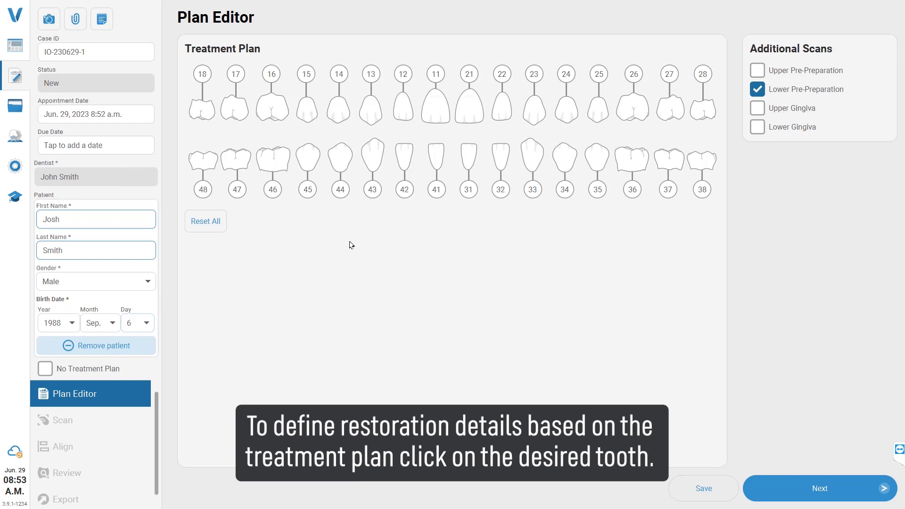
{"action": "left_click", "coordinate": [370, 149]}
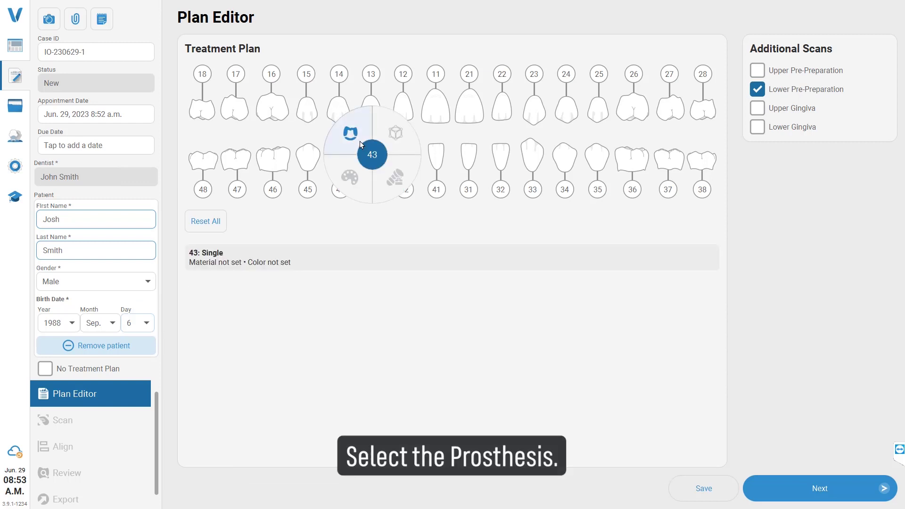
Step: Make tooth 43 a Crown in Zirconia
{"action": "left_click", "coordinate": [360, 141]}
{"action": "left_click", "coordinate": [386, 158]}
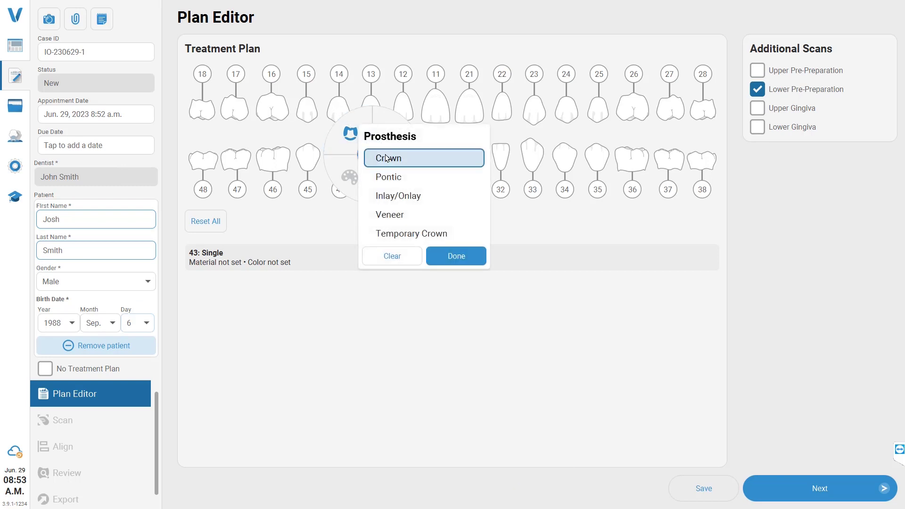
{"action": "left_click", "coordinate": [465, 256]}
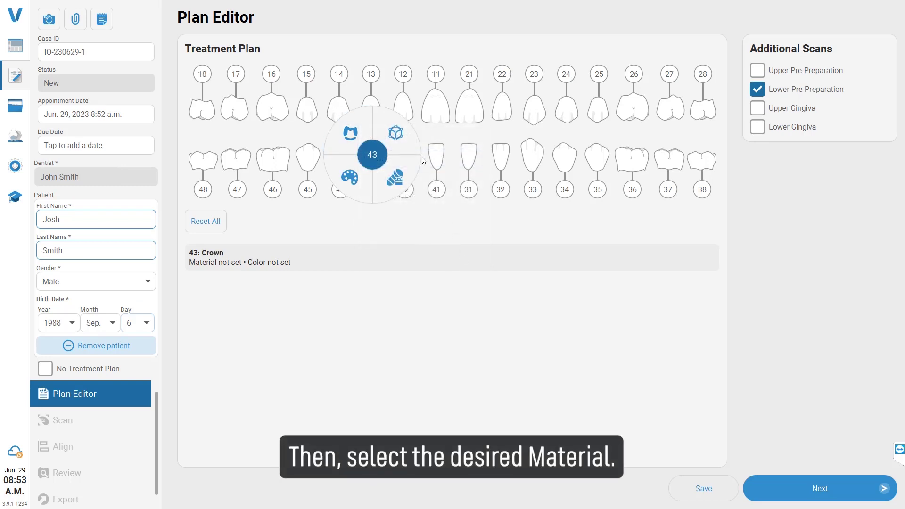
{"action": "left_click", "coordinate": [395, 133]}
{"action": "left_click", "coordinate": [476, 158]}
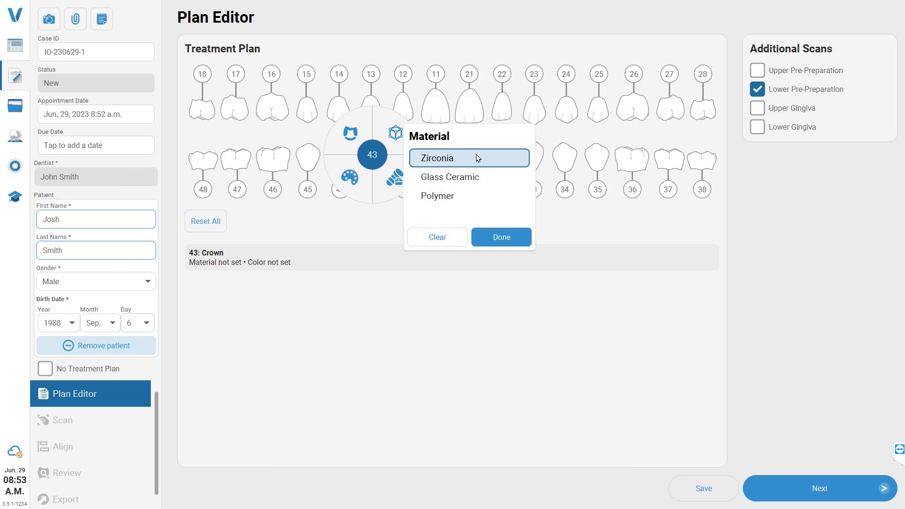
{"action": "left_click", "coordinate": [525, 236]}
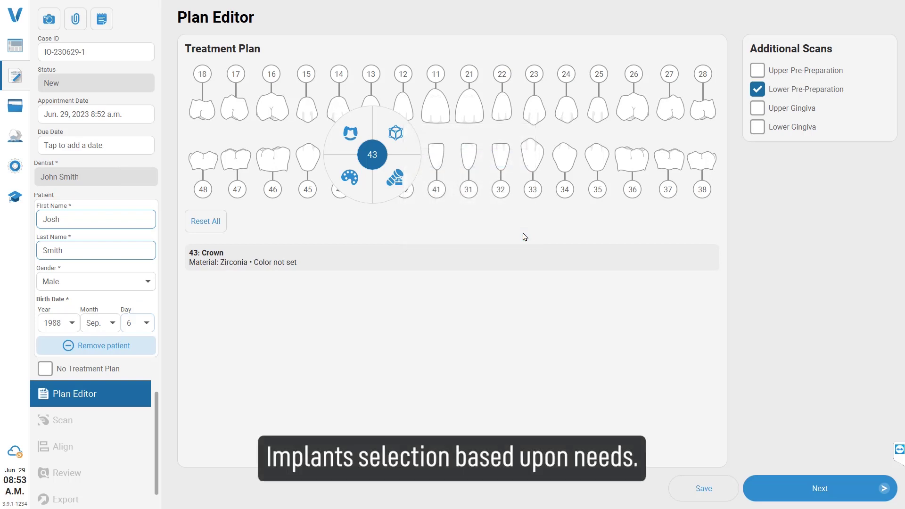
Step: Assign tooth 43 the Straumann Tissue Level NT Narrow TorcFit implant kit
{"action": "left_click", "coordinate": [412, 177]}
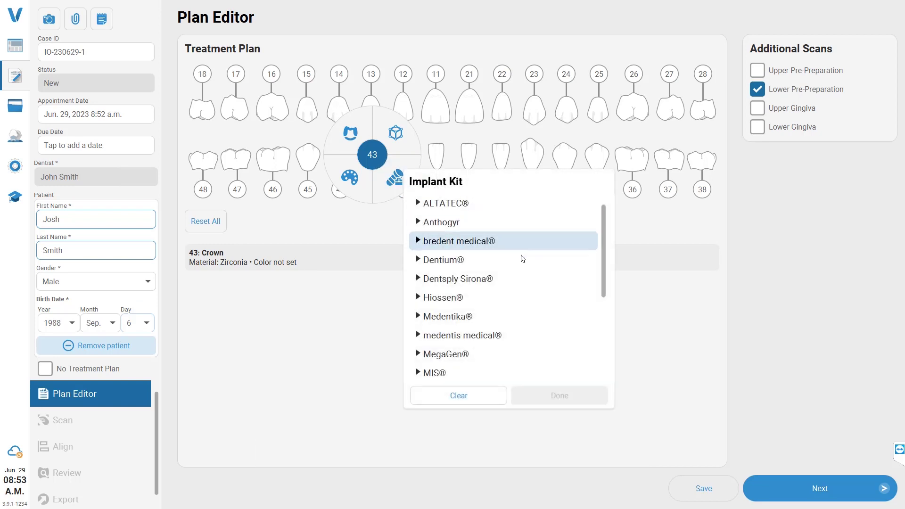
{"action": "scroll", "coordinate": [518, 301], "scroll_direction": "down", "scroll_amount": 5}
{"action": "left_click", "coordinate": [433, 335]}
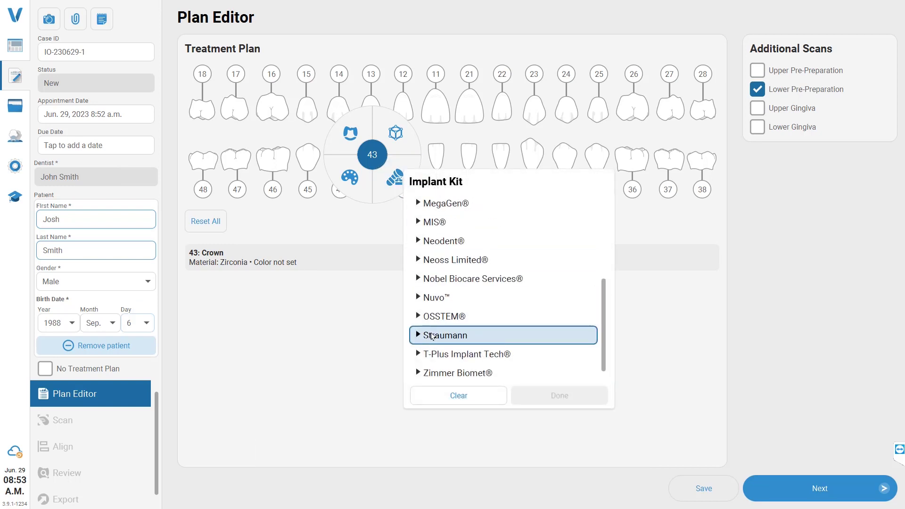
{"action": "left_click", "coordinate": [421, 335]}
{"action": "scroll", "coordinate": [511, 349], "scroll_direction": "down", "scroll_amount": 1}
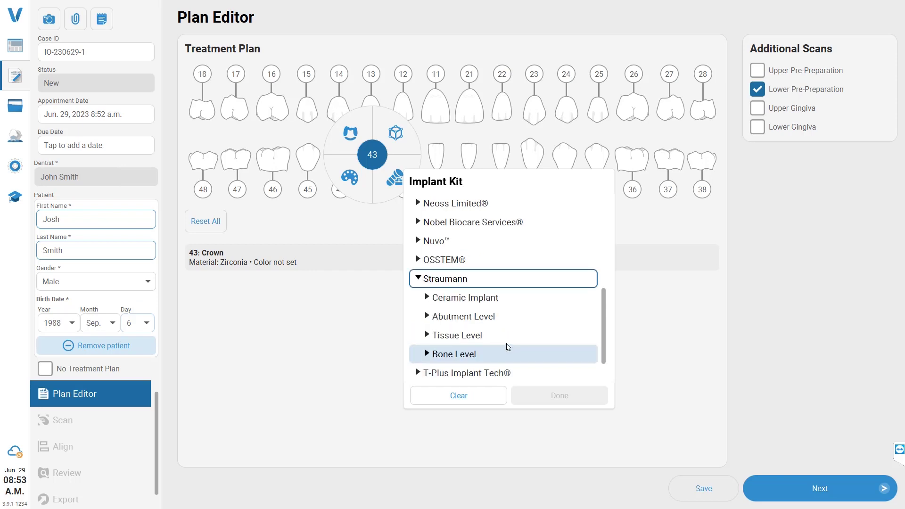
{"action": "left_click", "coordinate": [442, 335]}
{"action": "left_click", "coordinate": [509, 353]}
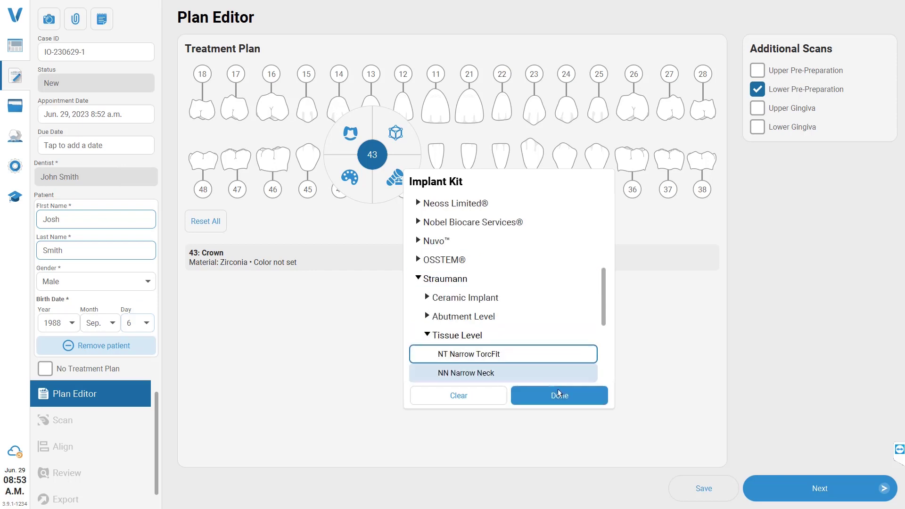
{"action": "left_click", "coordinate": [584, 401]}
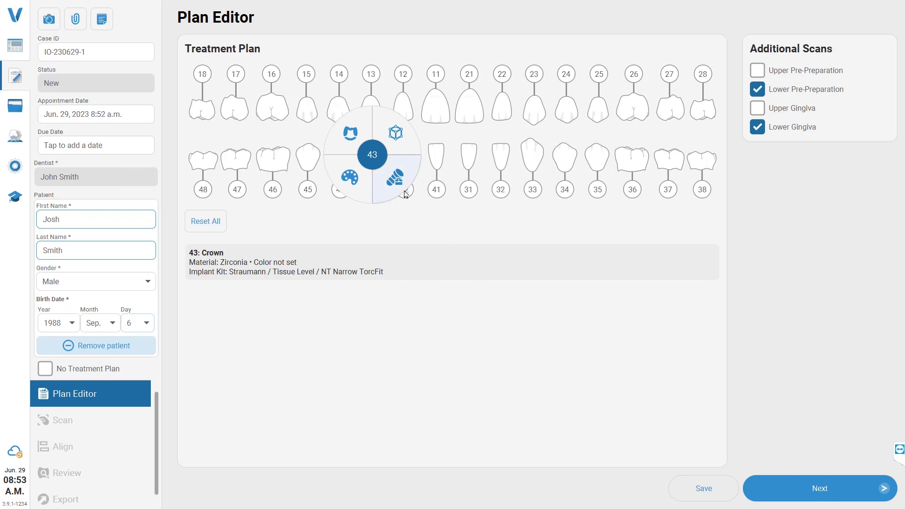
Step: Give tooth 43 the VITA Classical A2 shade and close its options
{"action": "left_click", "coordinate": [353, 180]}
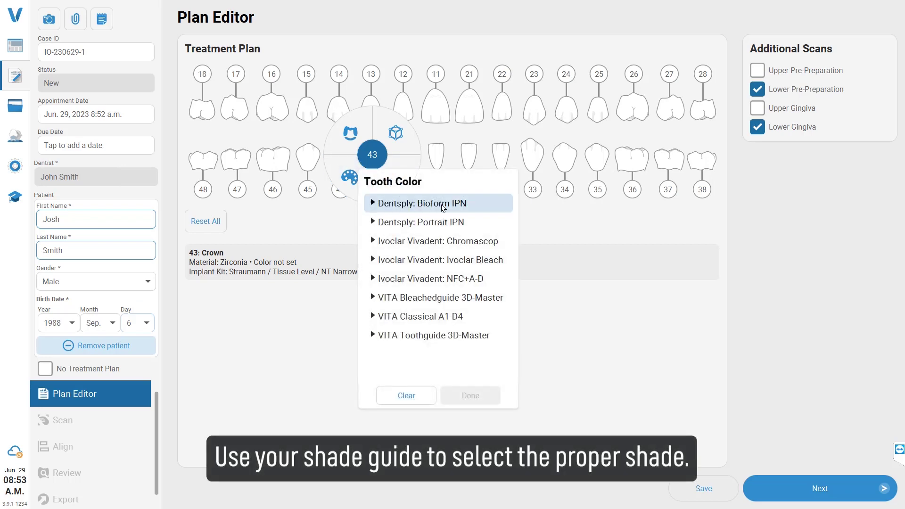
{"action": "left_click", "coordinate": [389, 316]}
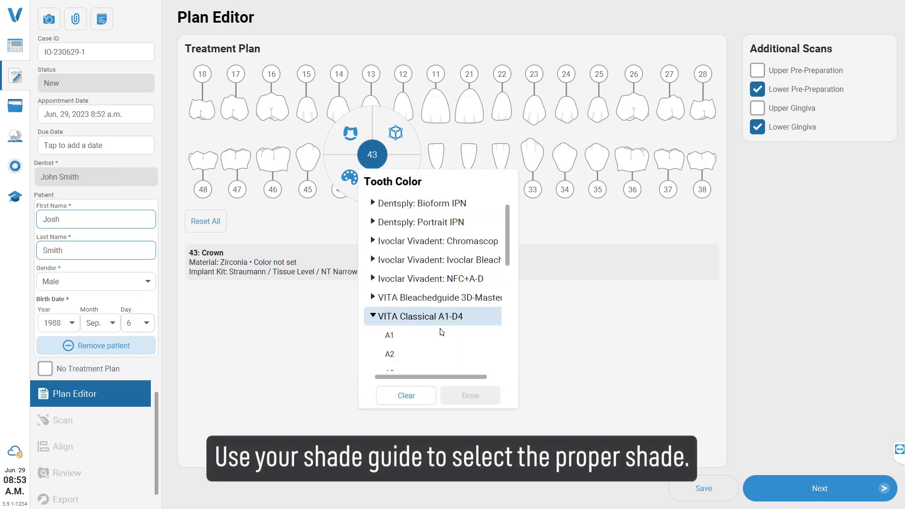
{"action": "left_click", "coordinate": [442, 353]}
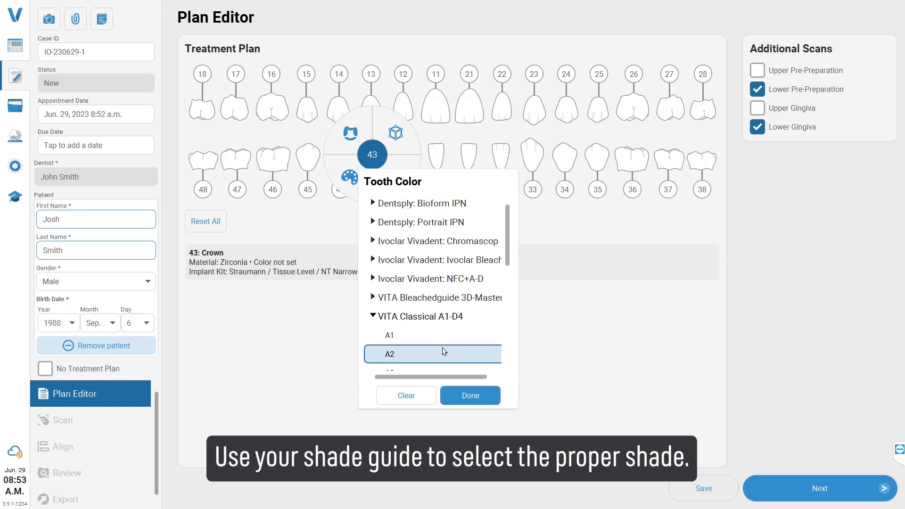
{"action": "left_click", "coordinate": [489, 396]}
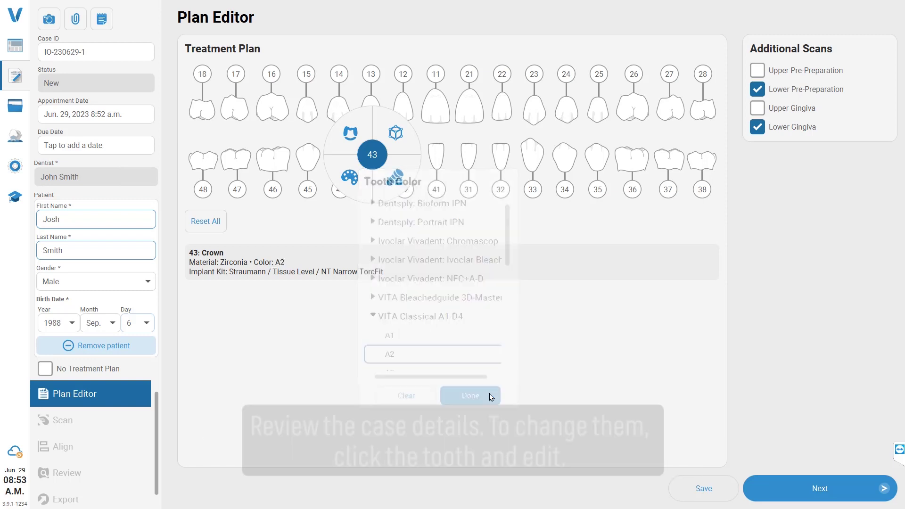
{"action": "left_click", "coordinate": [488, 318]}
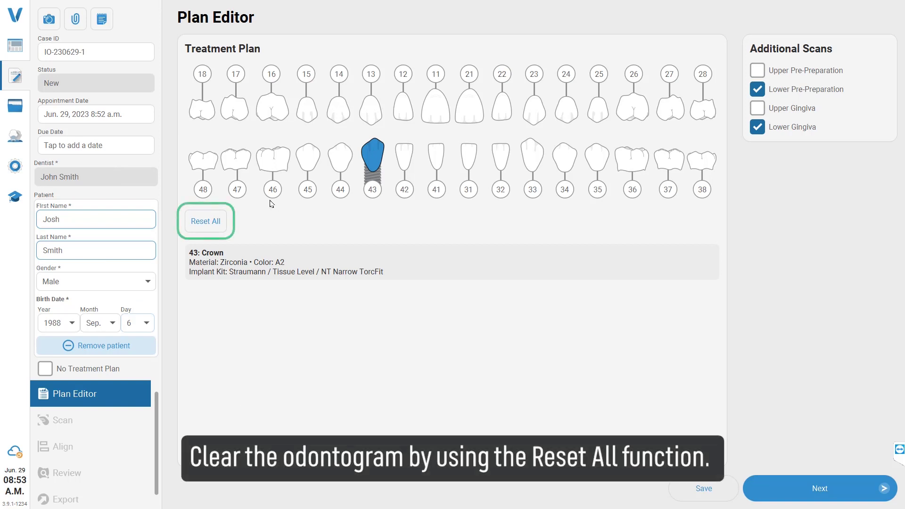
Step: Reset the whole treatment plan and set tooth 42 as a Pontic
{"action": "left_click", "coordinate": [218, 219]}
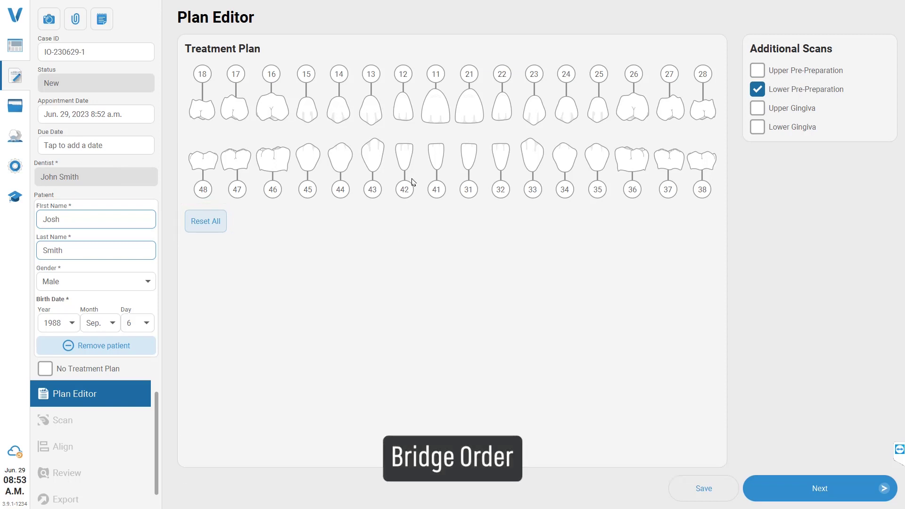
{"action": "left_click", "coordinate": [408, 162]}
{"action": "left_click", "coordinate": [385, 143]}
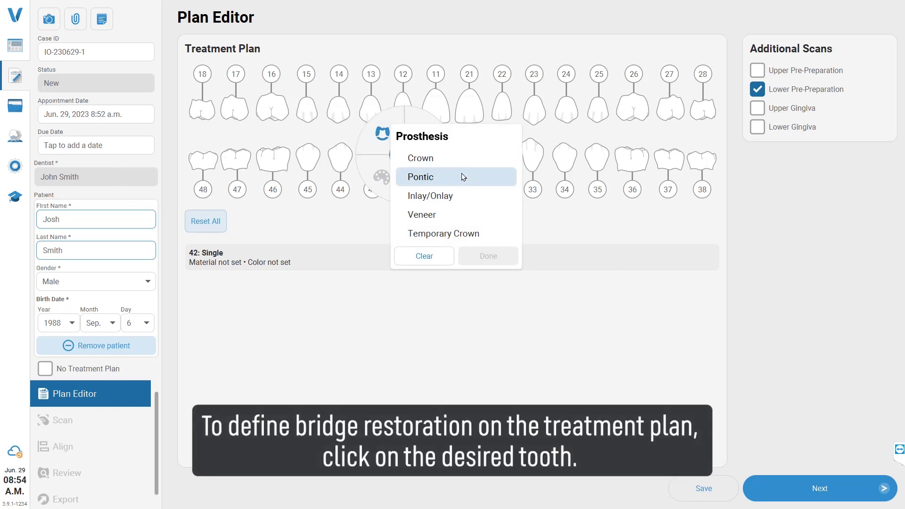
{"action": "left_click", "coordinate": [464, 176]}
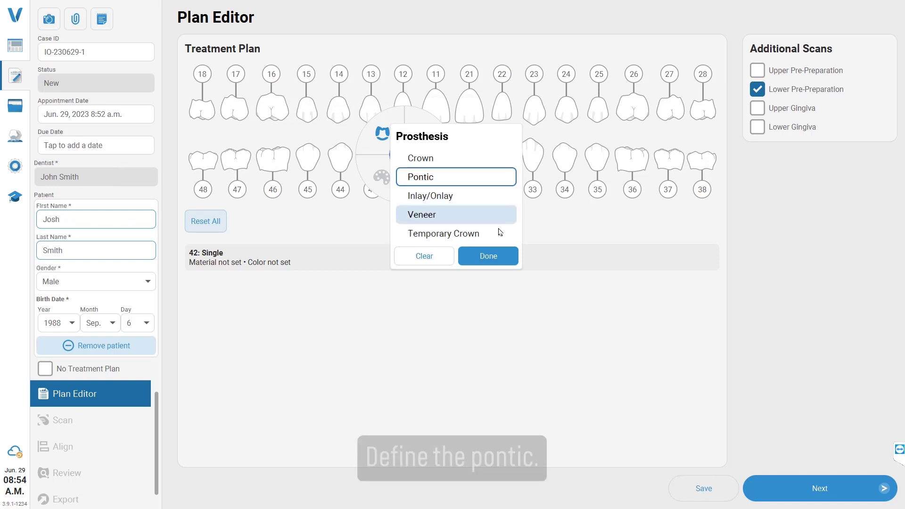
{"action": "left_click", "coordinate": [496, 249]}
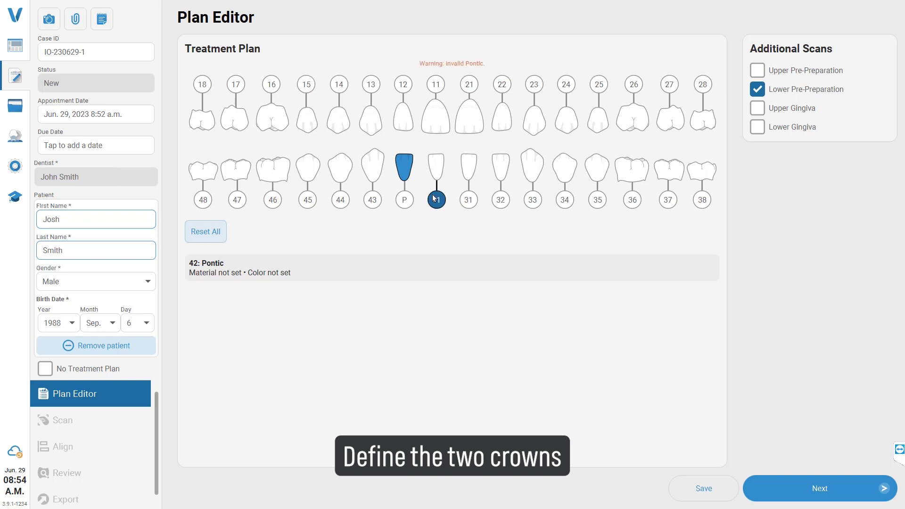
Step: Set teeth 43 and 41 as Crowns
{"action": "left_click", "coordinate": [373, 199]}
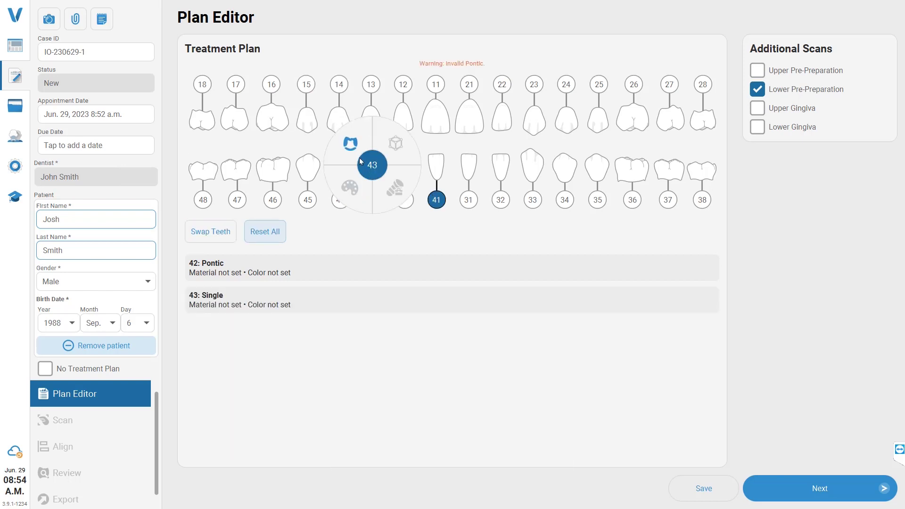
{"action": "left_click", "coordinate": [405, 168]}
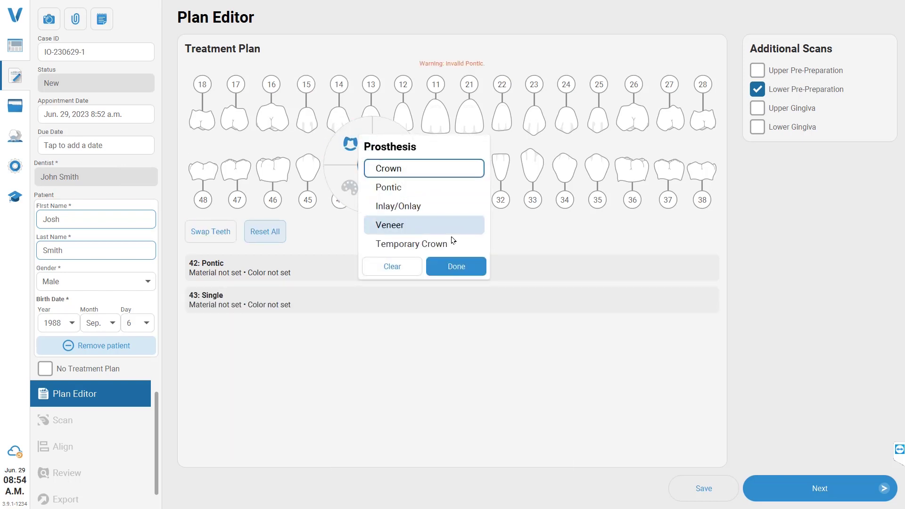
{"action": "left_click", "coordinate": [466, 267]}
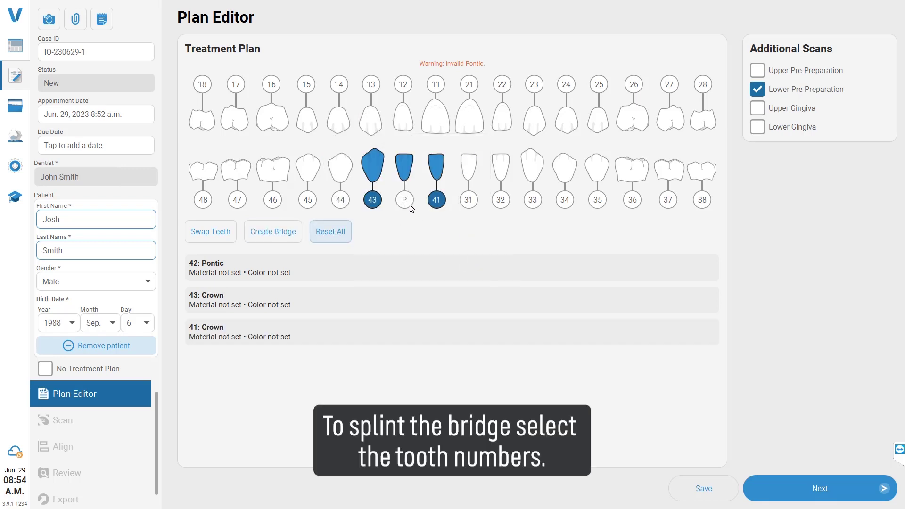
Step: Join teeth 41, 42 and 43 into one bridge
{"action": "left_click", "coordinate": [406, 200]}
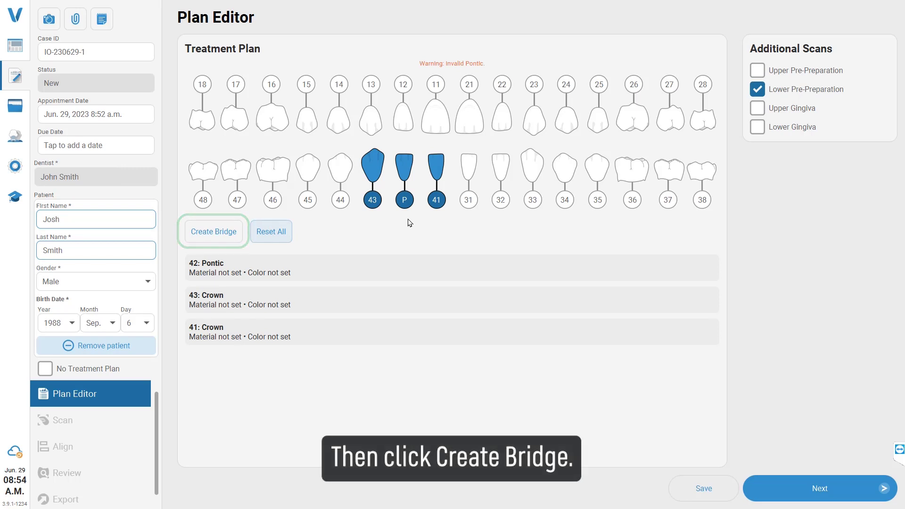
{"action": "left_click", "coordinate": [225, 234]}
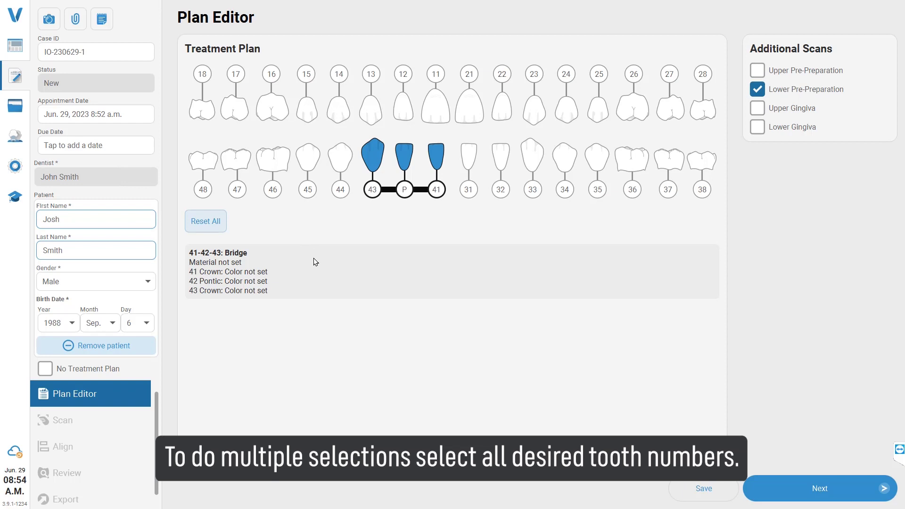
{"action": "left_click", "coordinate": [374, 194]}
Step: Set the material of all three bridge teeth to Zirconia
{"action": "left_click", "coordinate": [402, 195]}
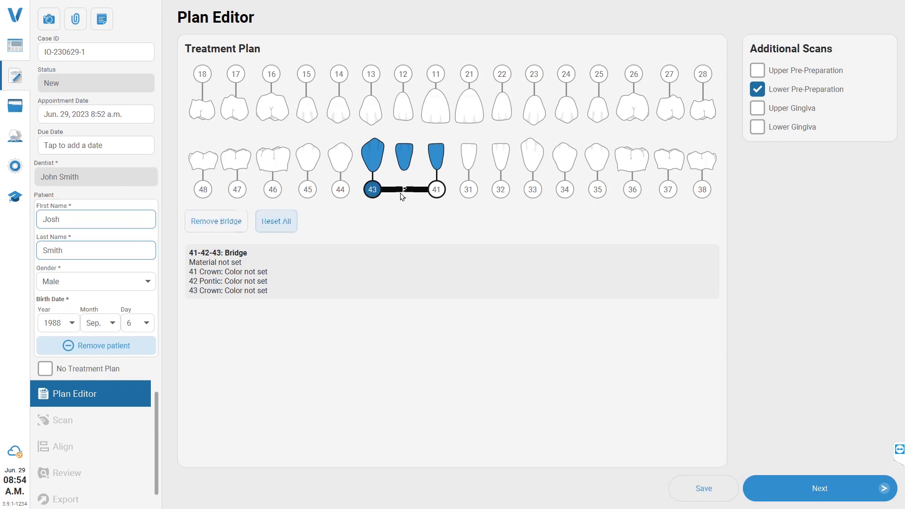
{"action": "left_click", "coordinate": [437, 191]}
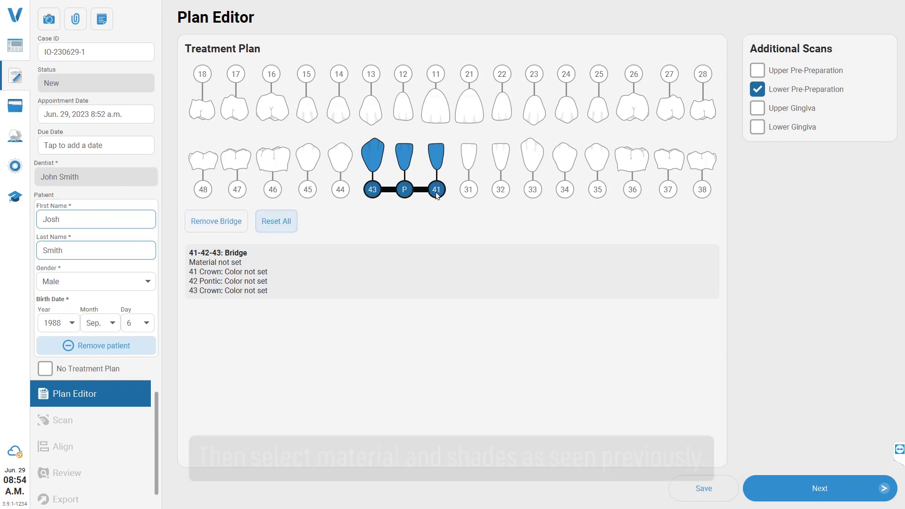
{"action": "left_click", "coordinate": [435, 158]}
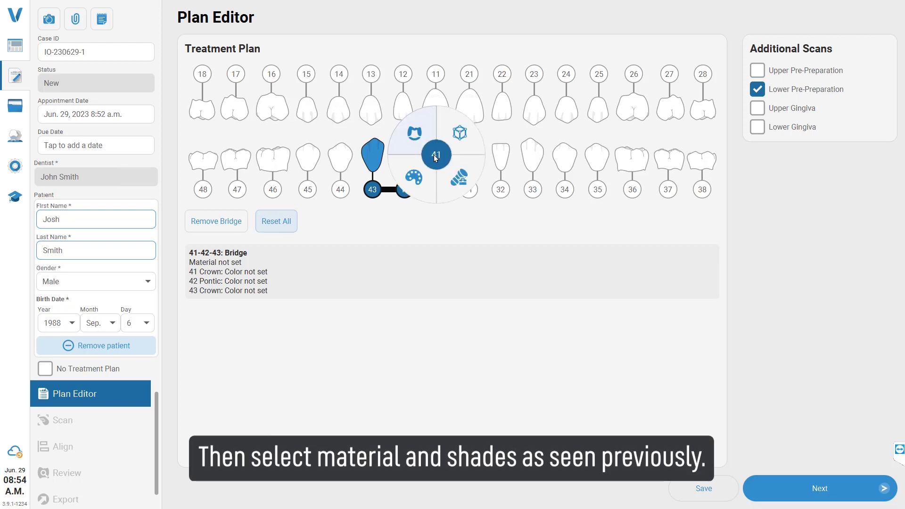
{"action": "left_click", "coordinate": [459, 133]}
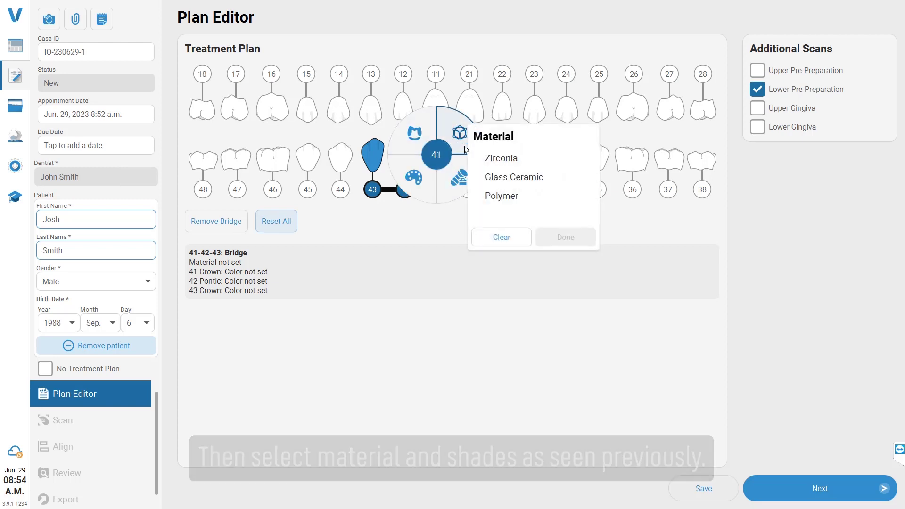
{"action": "left_click", "coordinate": [537, 159]}
{"action": "left_click", "coordinate": [565, 237]}
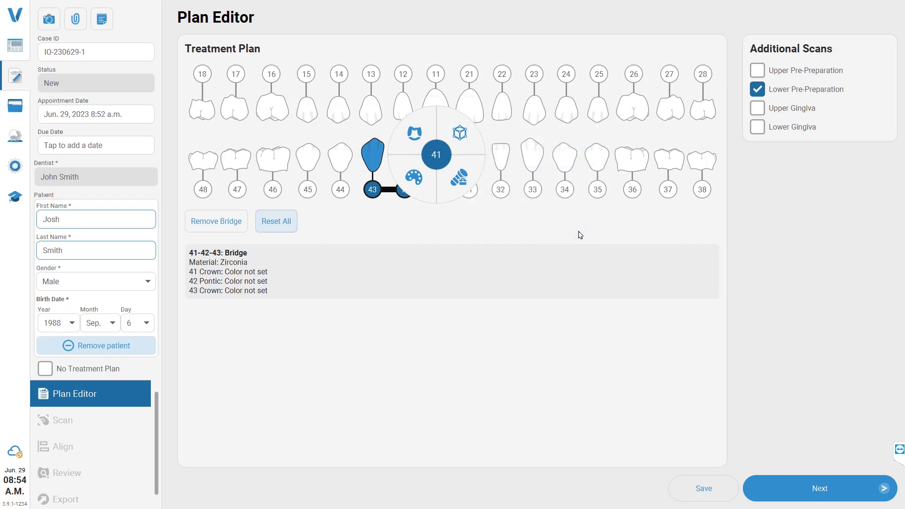
Step: Apply VITA Classical shade A2 to the whole 41-42-43 bridge
{"action": "left_click", "coordinate": [413, 177]}
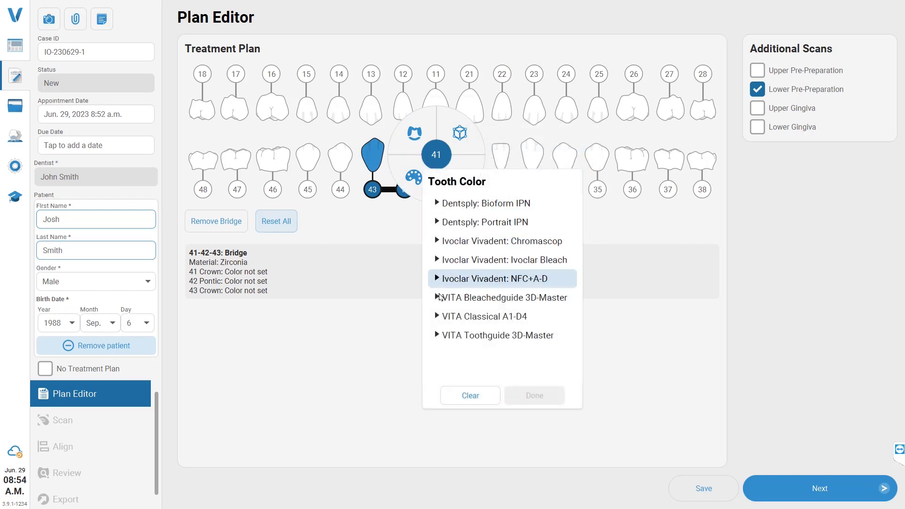
{"action": "left_click", "coordinate": [495, 316]}
{"action": "left_click", "coordinate": [499, 353]}
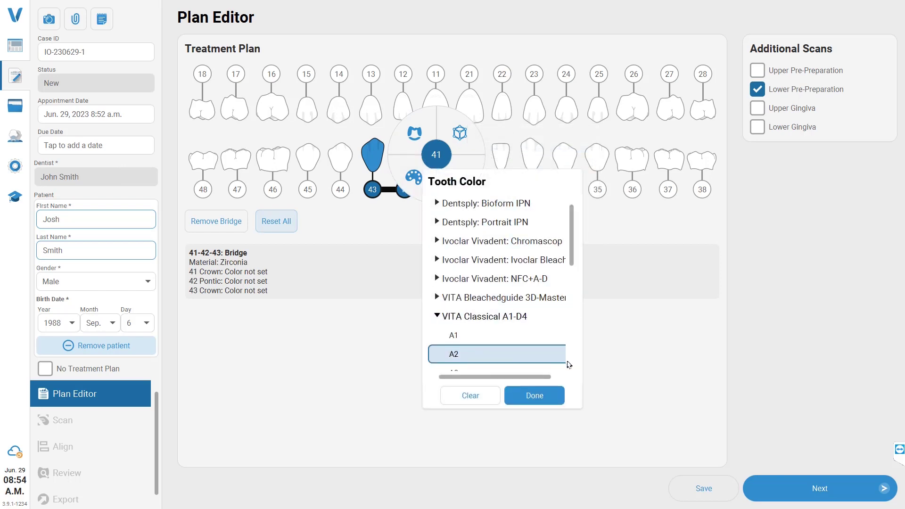
{"action": "left_click", "coordinate": [553, 393]}
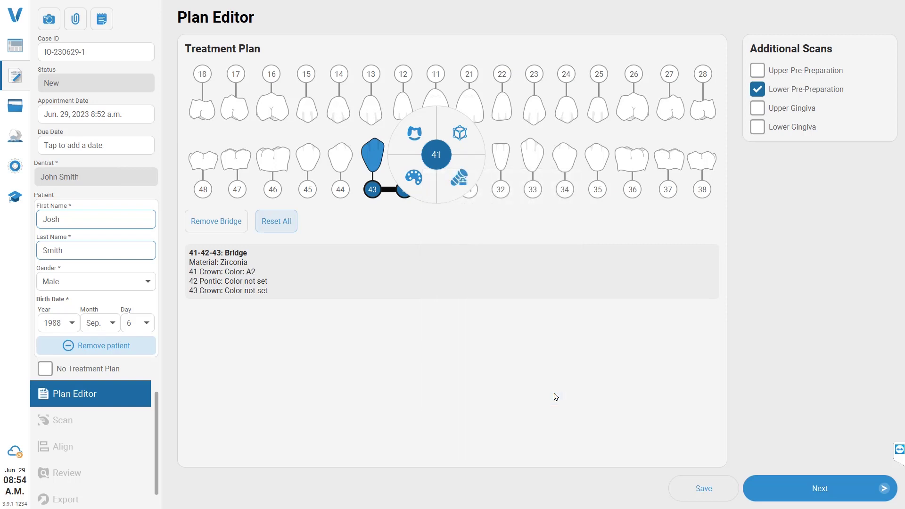
{"action": "left_click", "coordinate": [462, 267]}
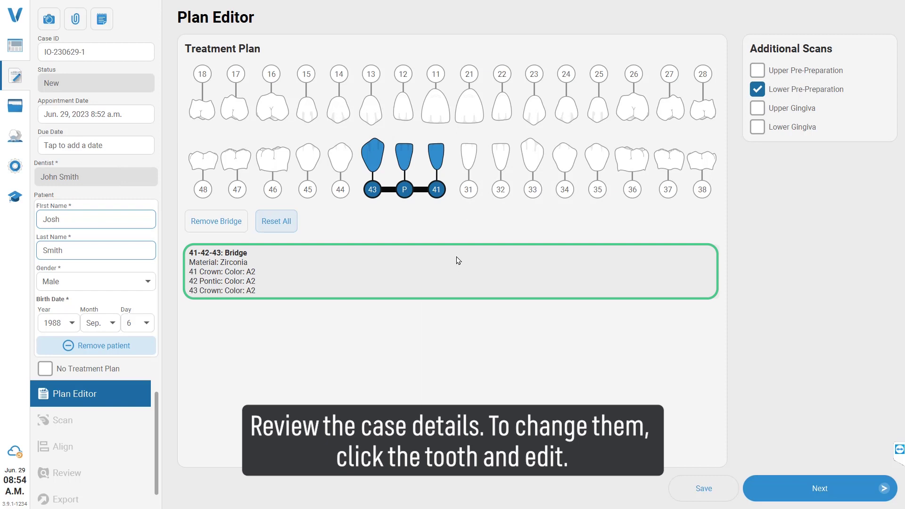